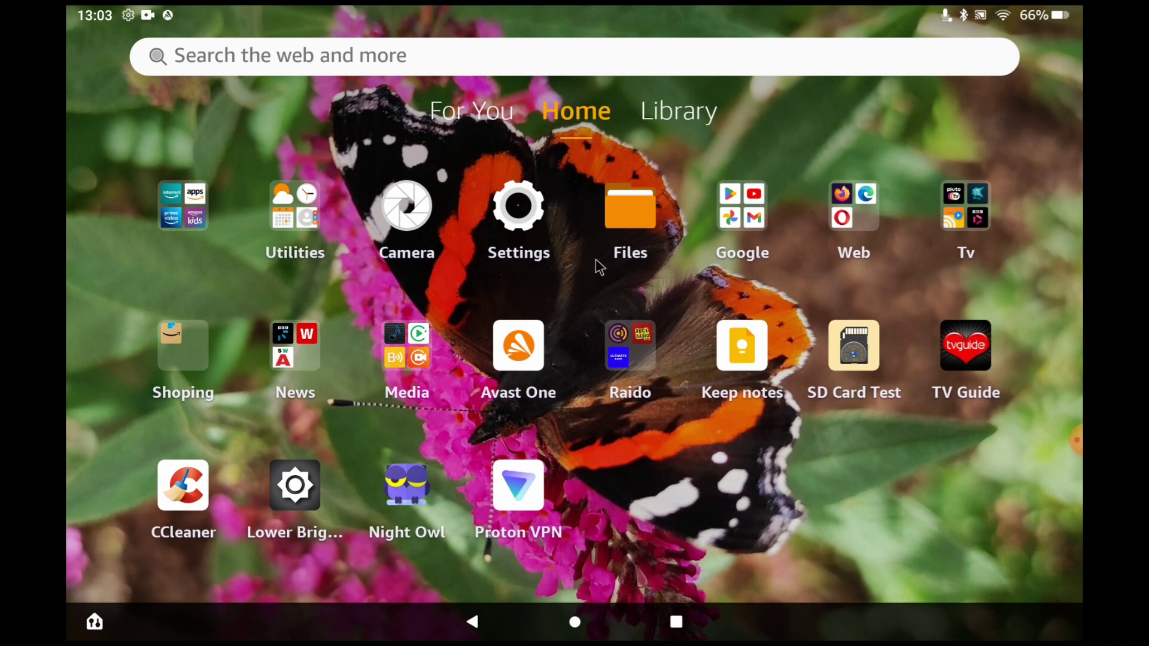
Launch Pluto TV from the Tv folder and mute the CSI: Miami stream
left_click(978, 194)
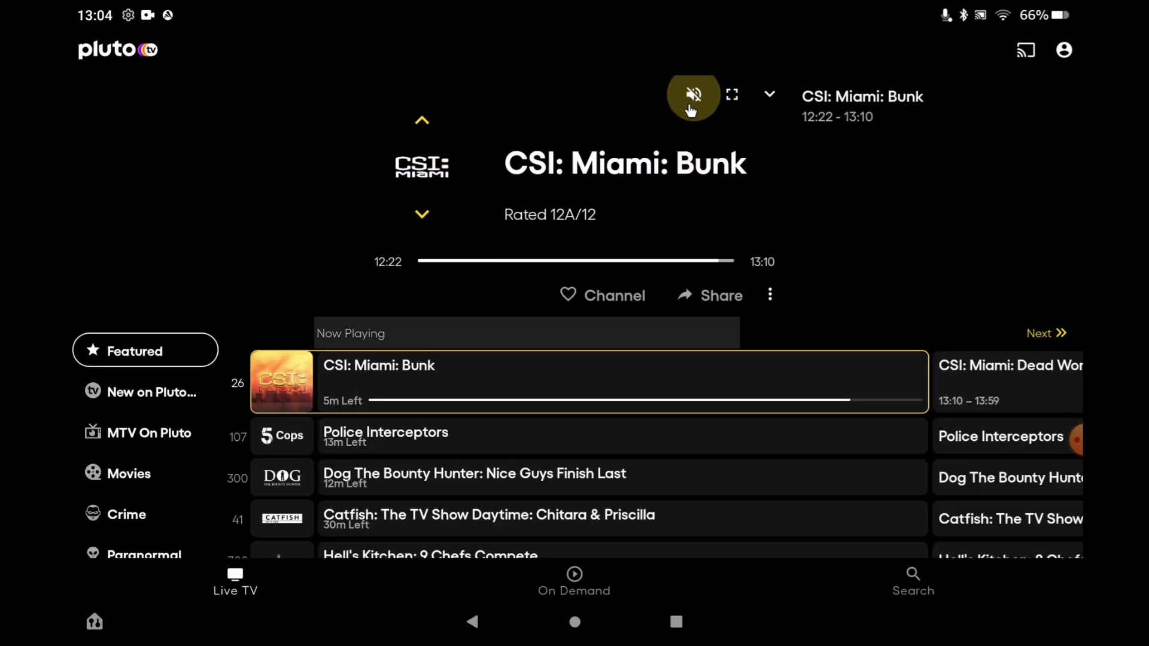
left_click(693, 94)
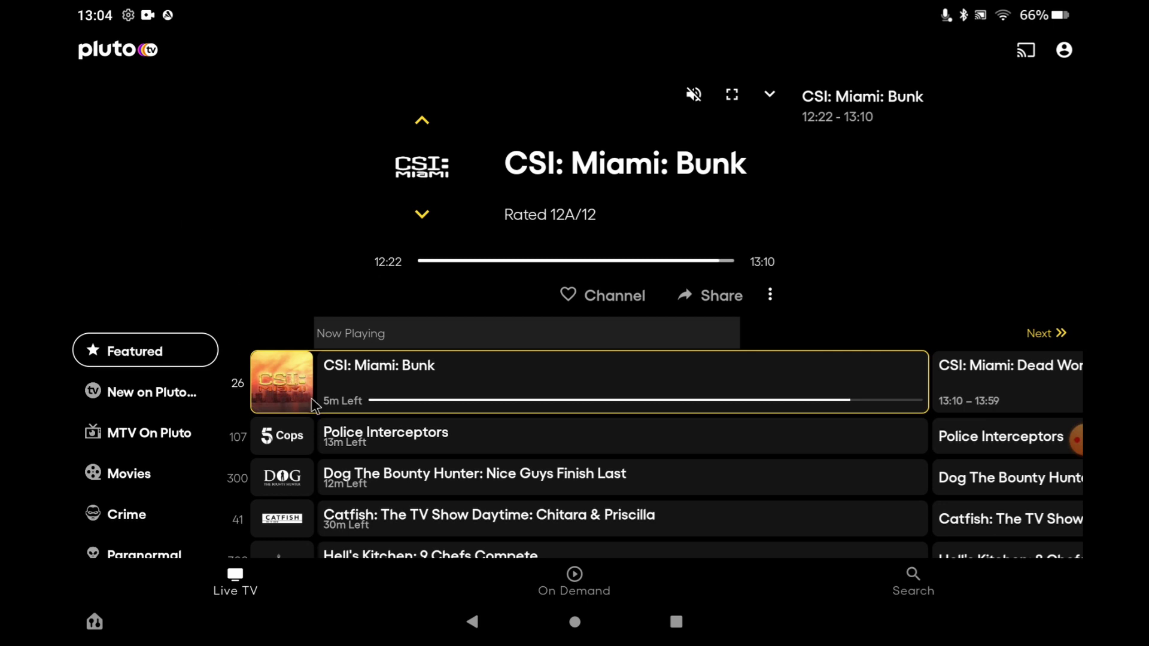
scroll(312, 398, "down", 3)
scroll(337, 429, "up", 2)
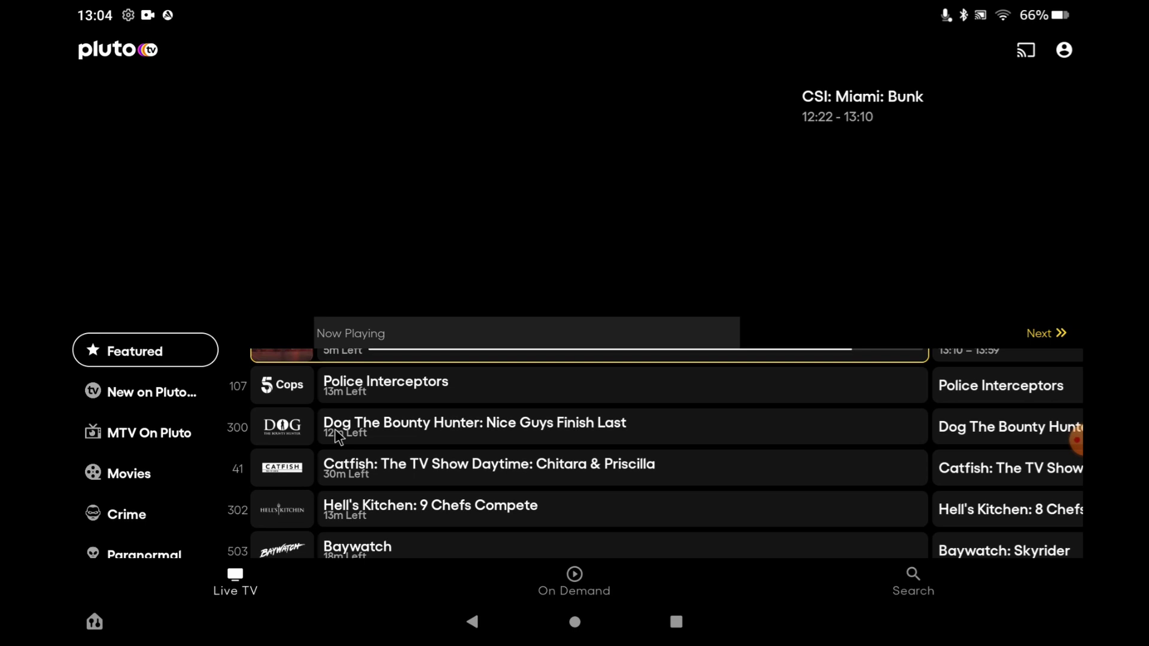
scroll(334, 428, "up", 2)
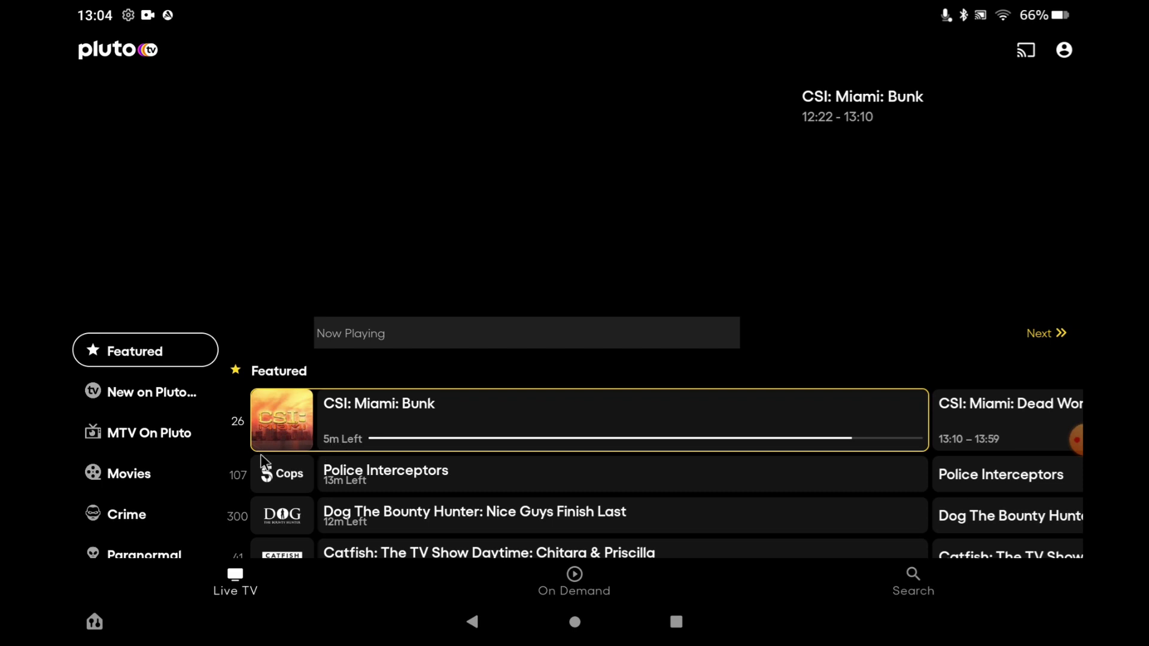
Show the Movies channels in the guide, then leave for the tablet home screen
left_click(149, 478)
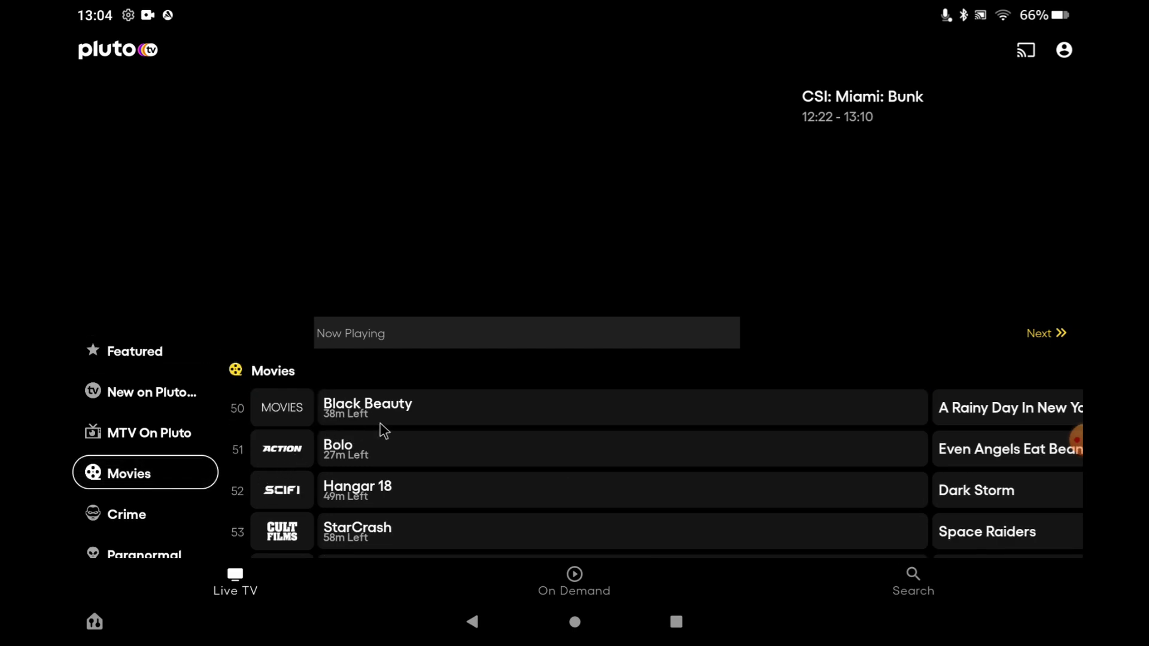
scroll(380, 421, "down", 1)
scroll(406, 430, "down", 1)
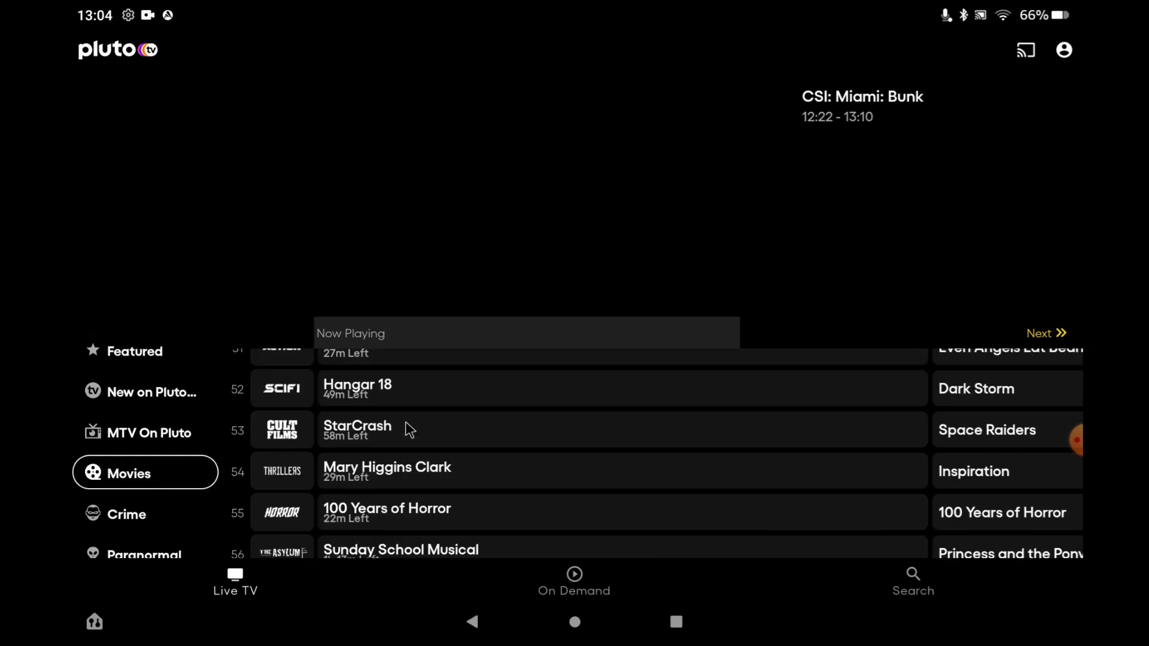
scroll(448, 426, "down", 1)
scroll(450, 426, "down", 1)
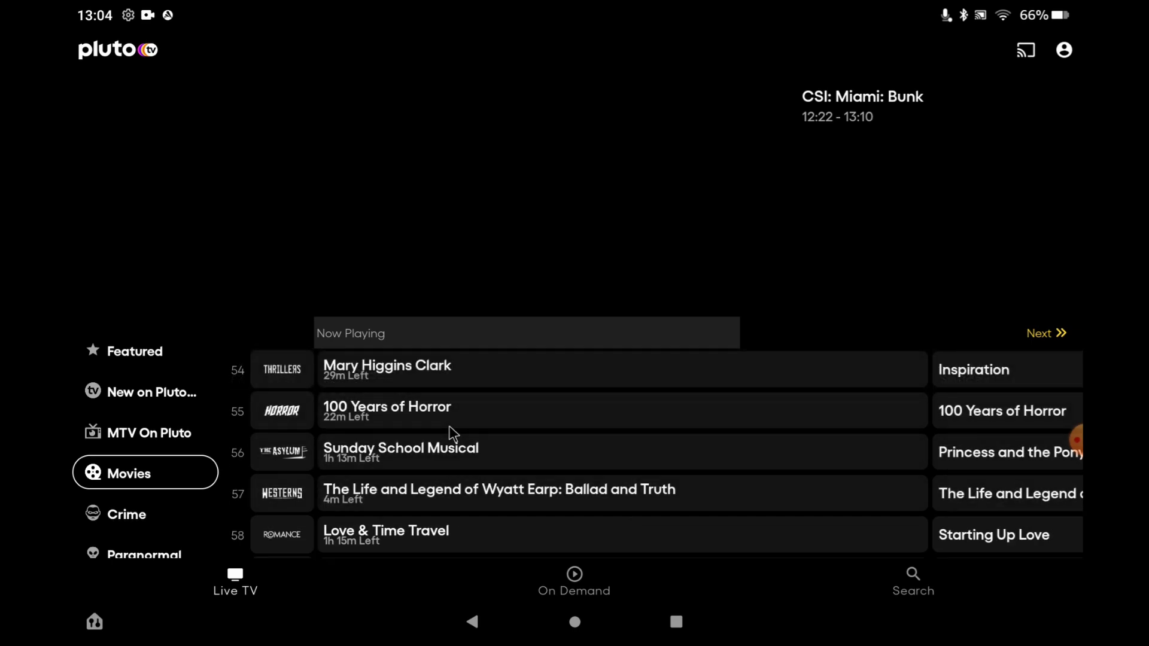
scroll(448, 427, "down", 3)
scroll(449, 426, "down", 2)
scroll(450, 426, "down", 1)
scroll(449, 425, "down", 2)
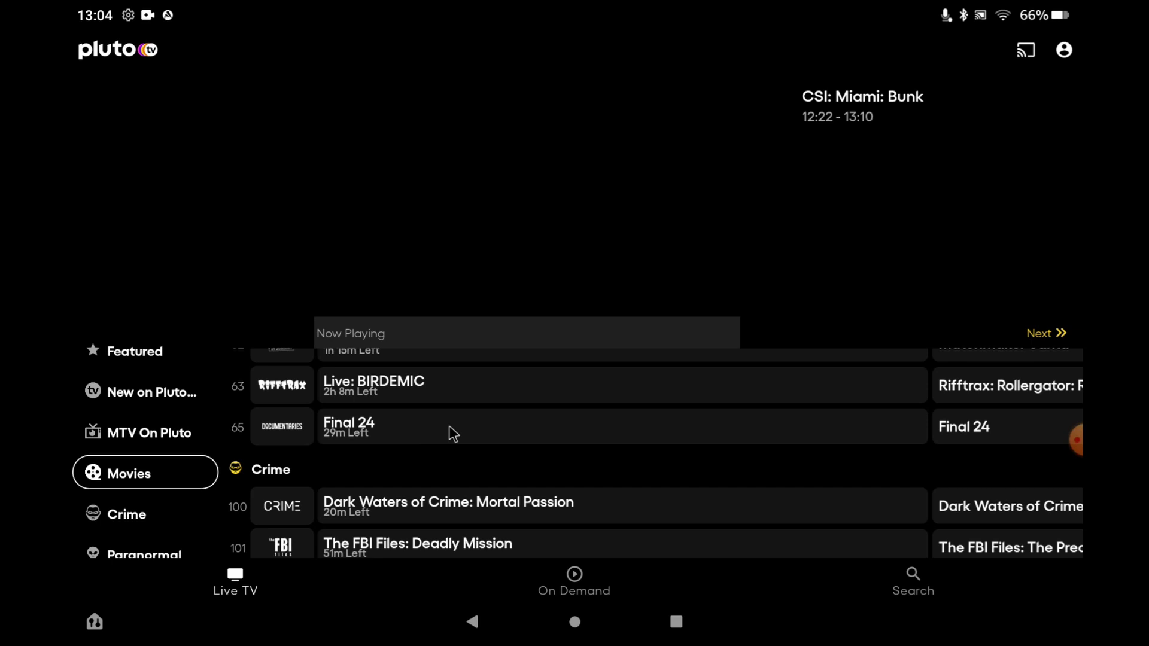
scroll(454, 431, "down", 1)
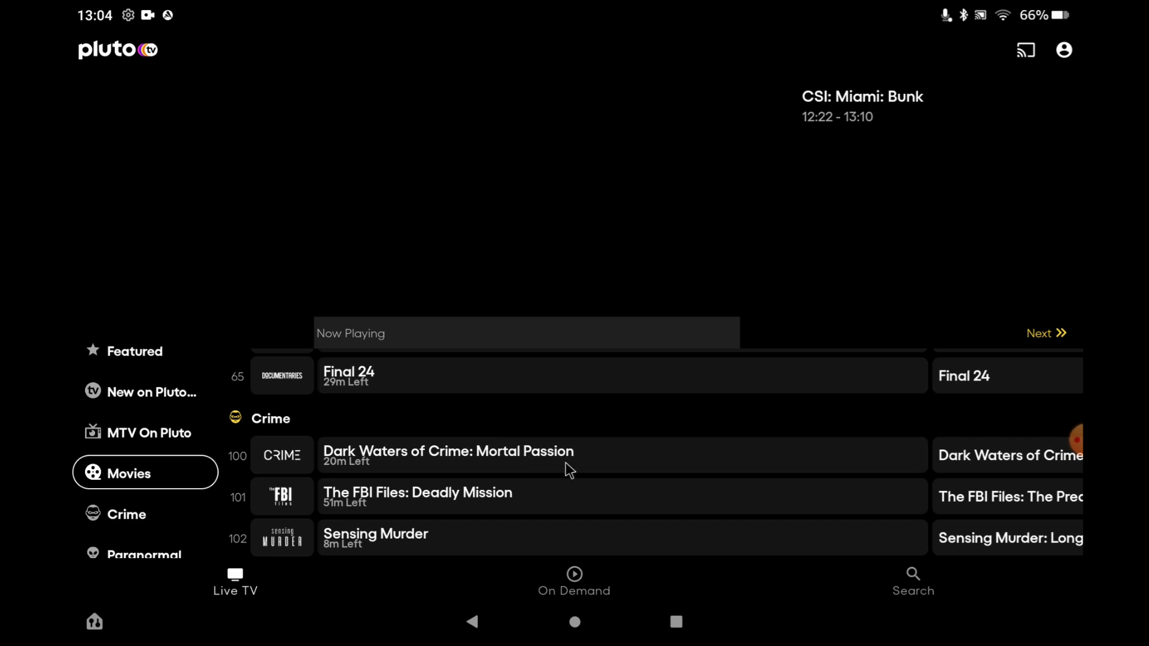
left_click(575, 622)
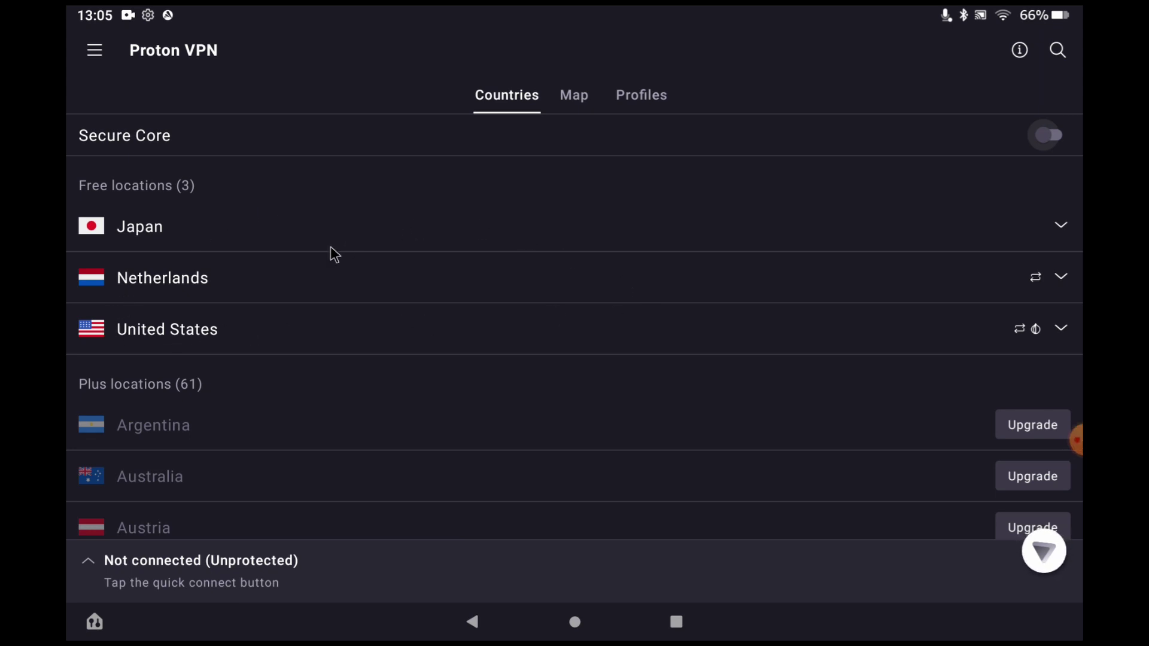
Expand the United States row and connect to the fastest free server US-FREE#9
left_click(203, 332)
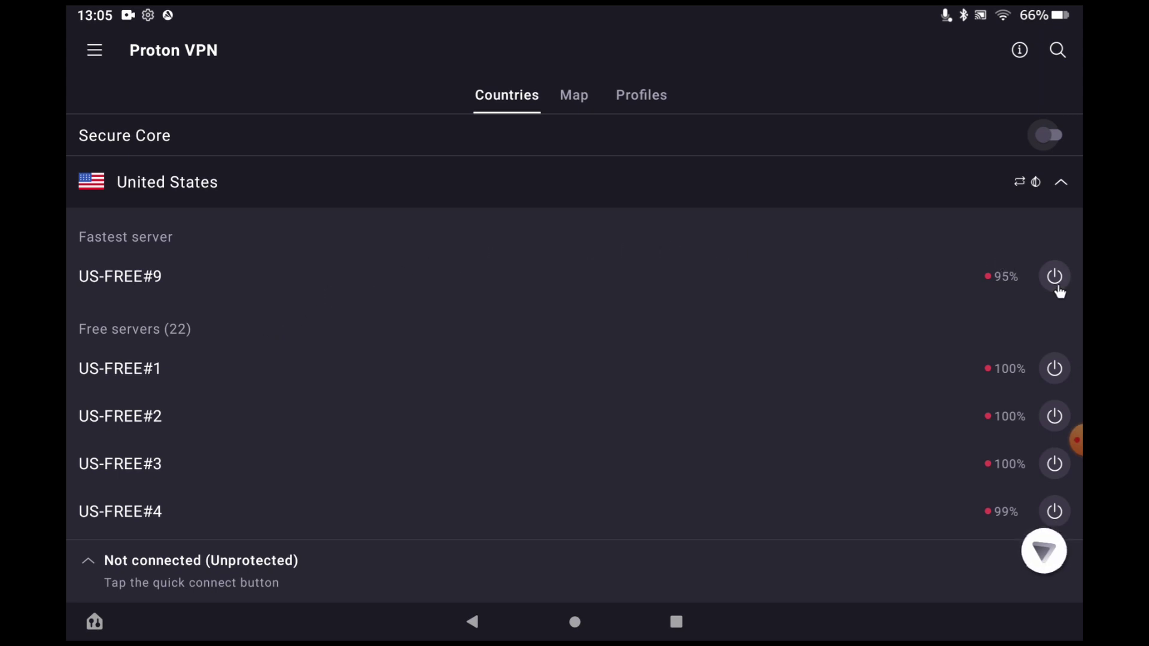
left_click(1054, 278)
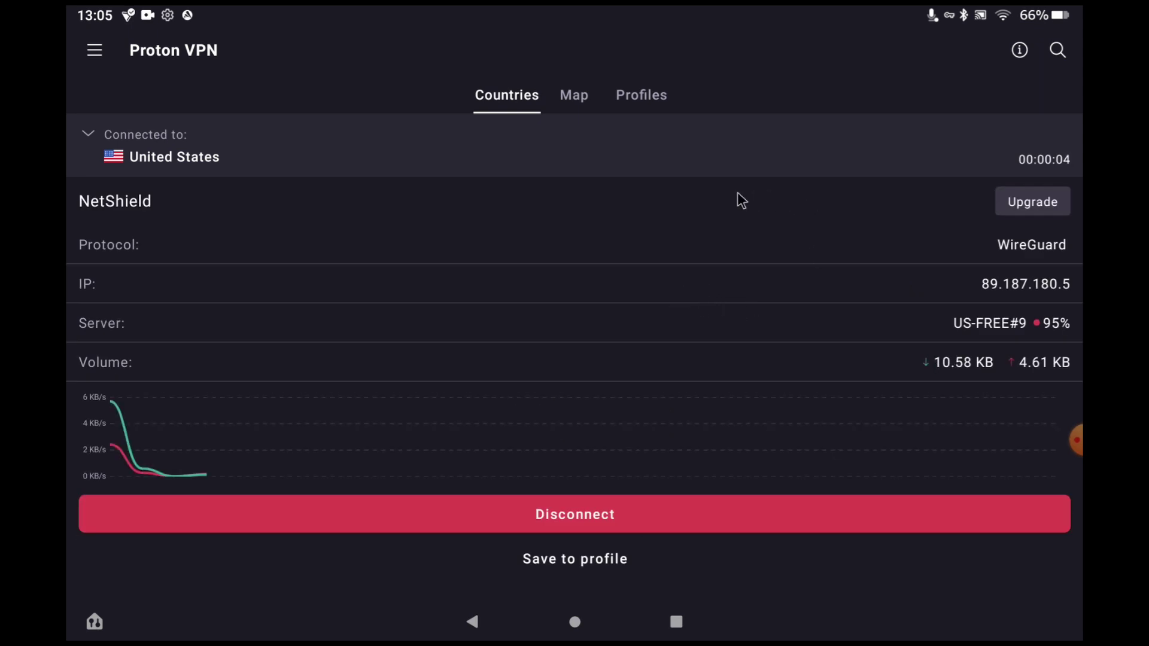
Return home, reopen Pluto TV and mute the Mission: Impossible stream
left_click(575, 623)
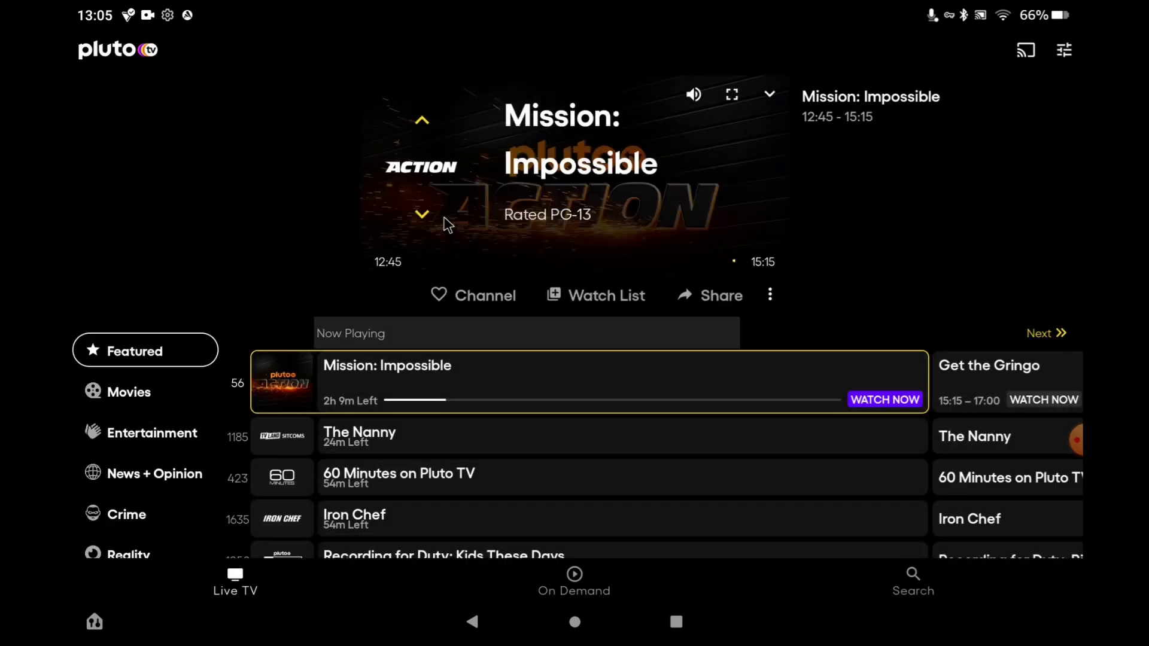
left_click(693, 95)
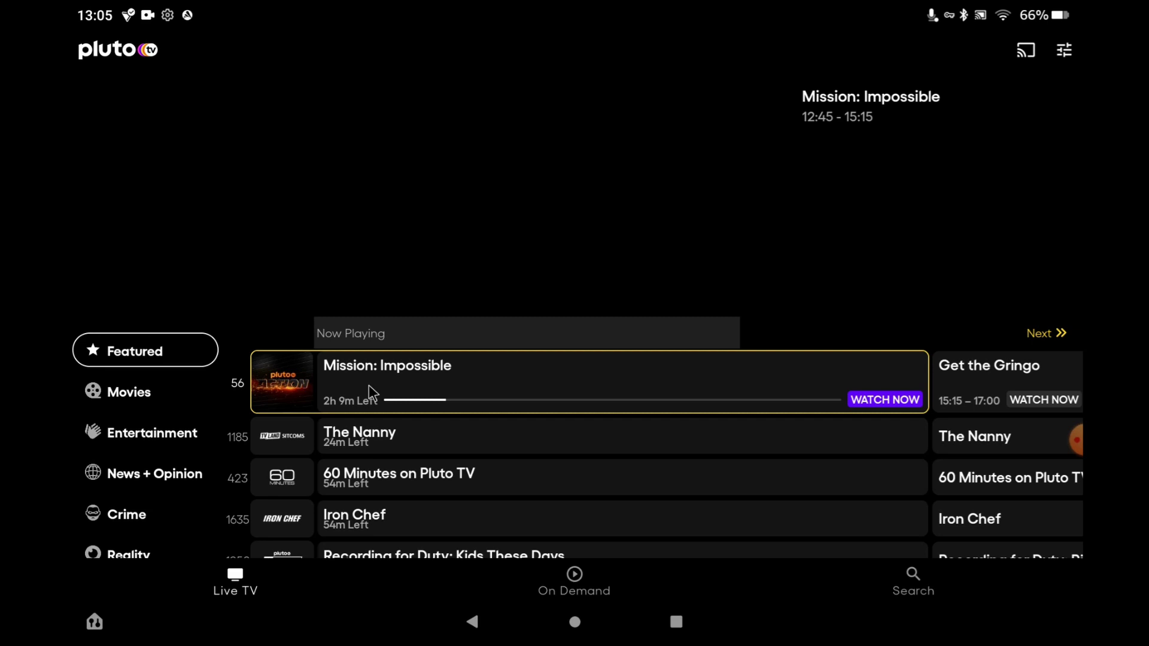
Browse the US Movies channels down to the Entertainment header
left_click(144, 392)
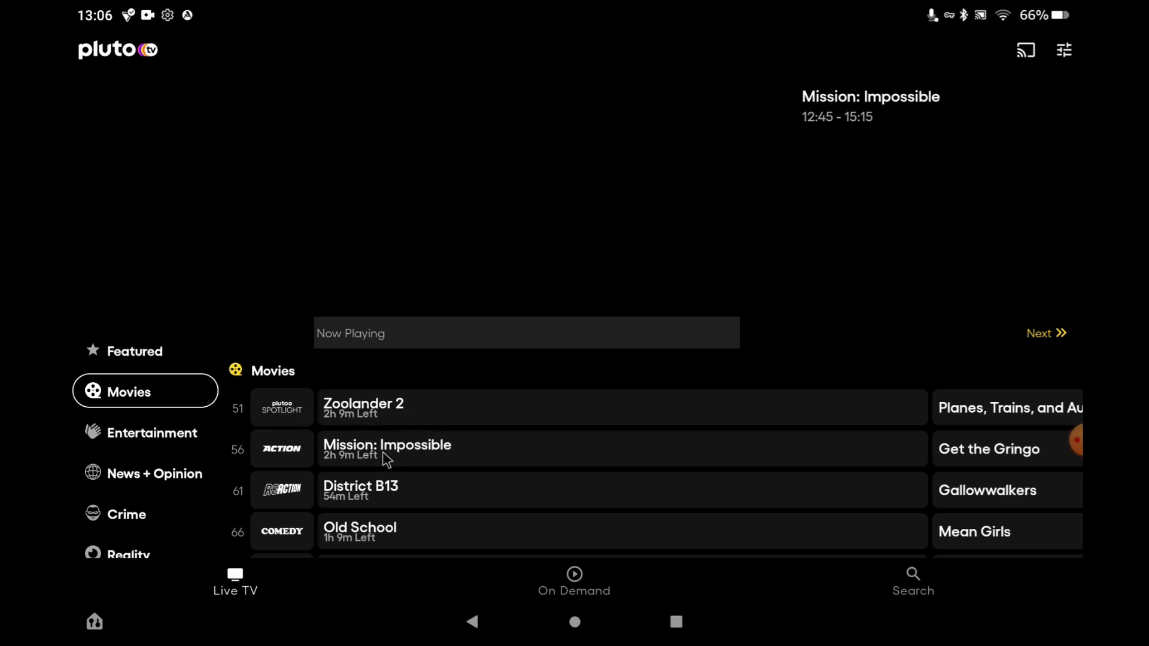
scroll(488, 456, "down", 1)
scroll(504, 456, "down", 1)
scroll(504, 457, "down", 1)
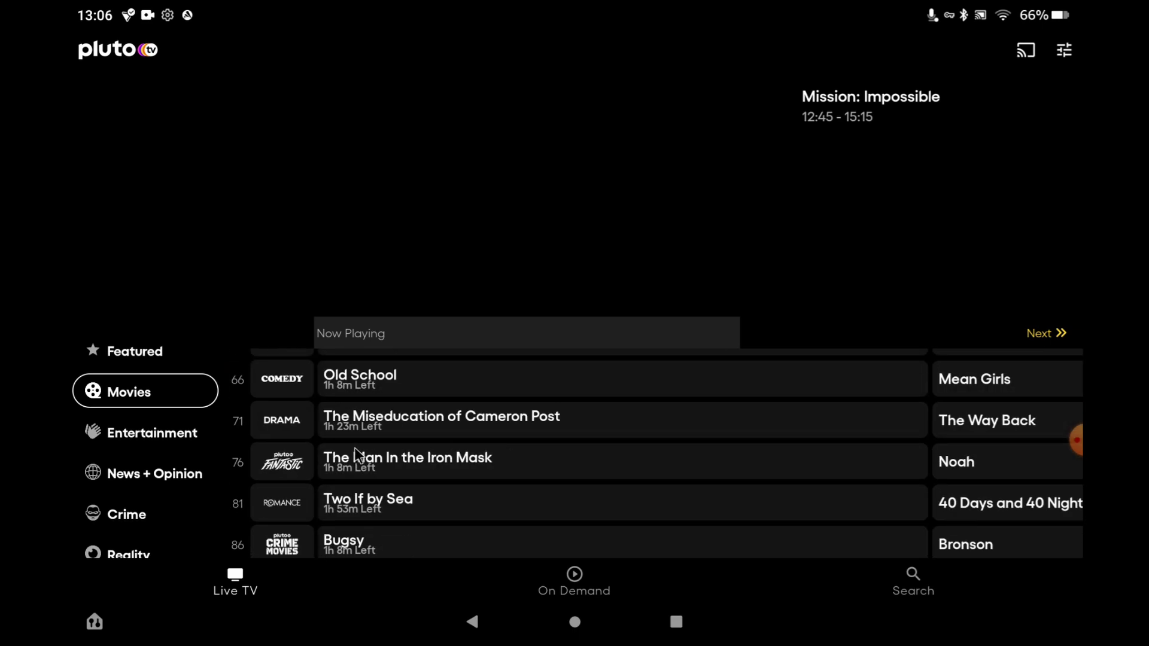
scroll(441, 463, "down", 1)
scroll(426, 460, "down", 1)
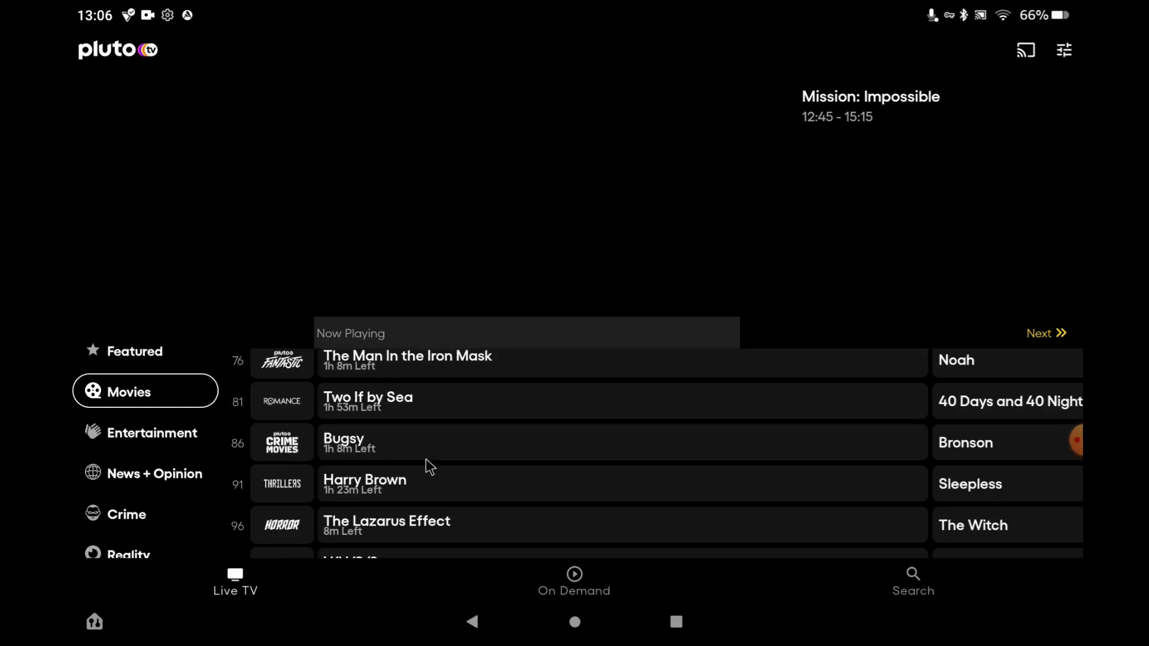
scroll(420, 467, "down", 1)
scroll(395, 471, "down", 1)
scroll(395, 471, "down", 1)
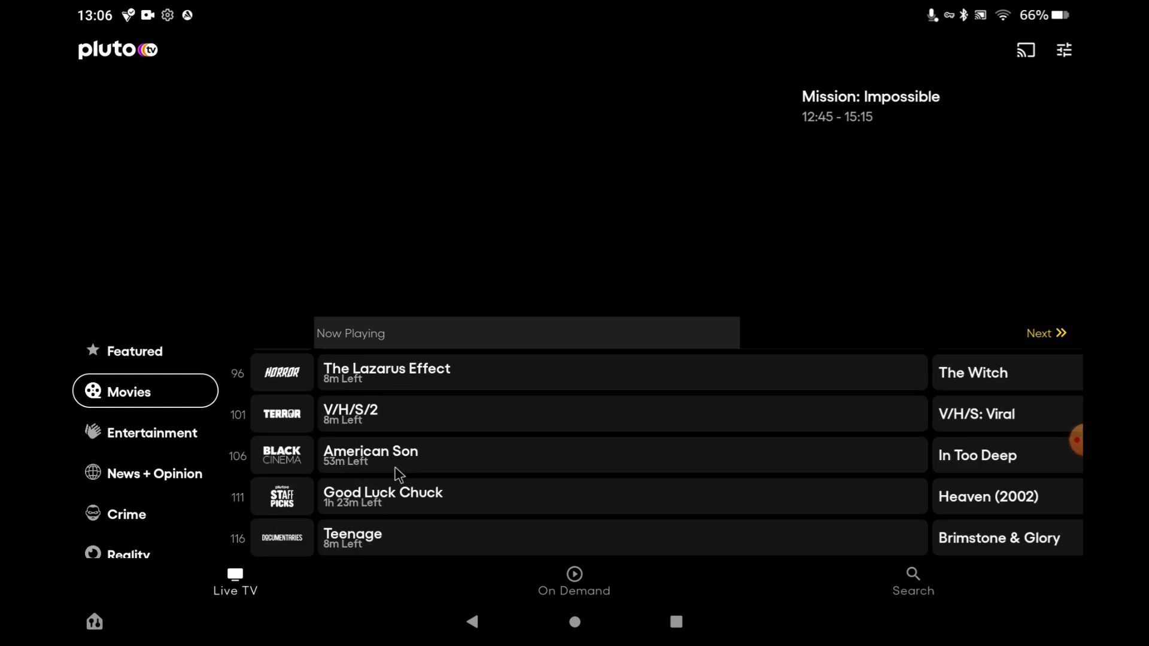
scroll(396, 471, "down", 1)
scroll(397, 474, "down", 1)
scroll(396, 469, "down", 1)
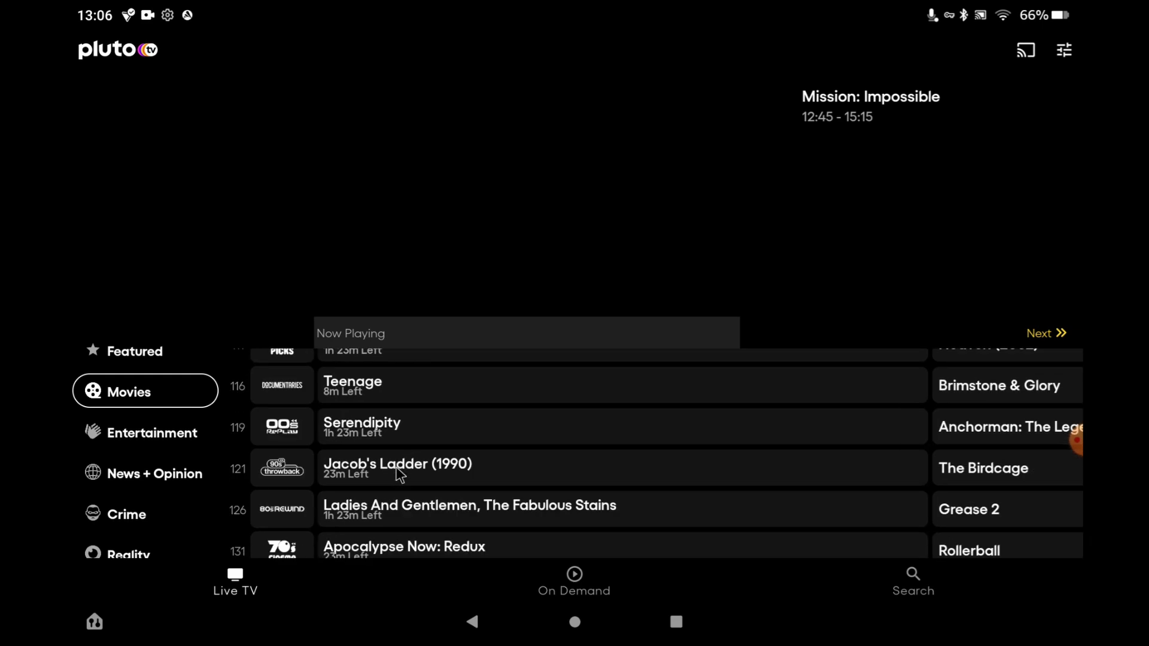
scroll(560, 456, "down", 1)
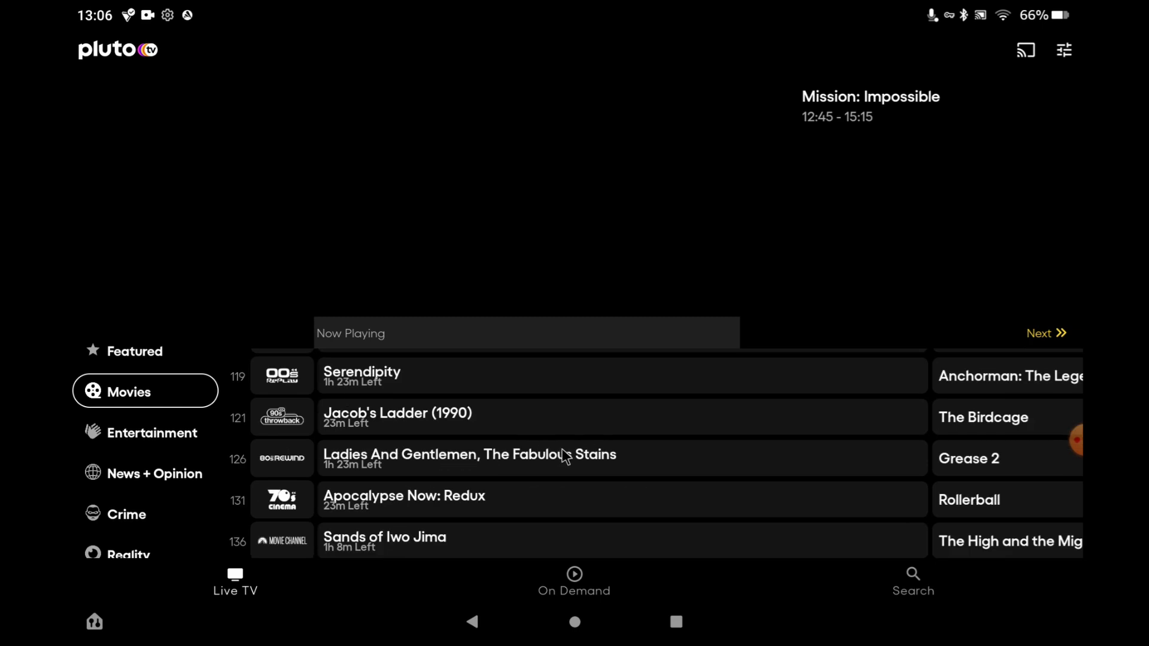
scroll(565, 416, "down", 1)
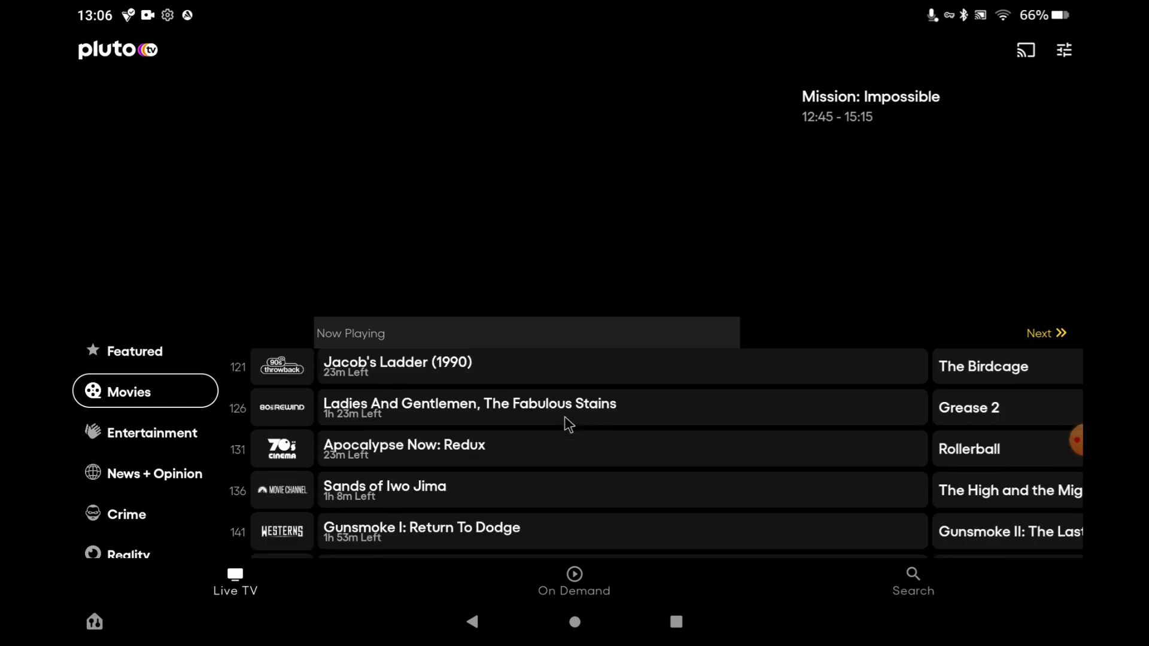
scroll(565, 417, "down", 1)
scroll(565, 416, "down", 2)
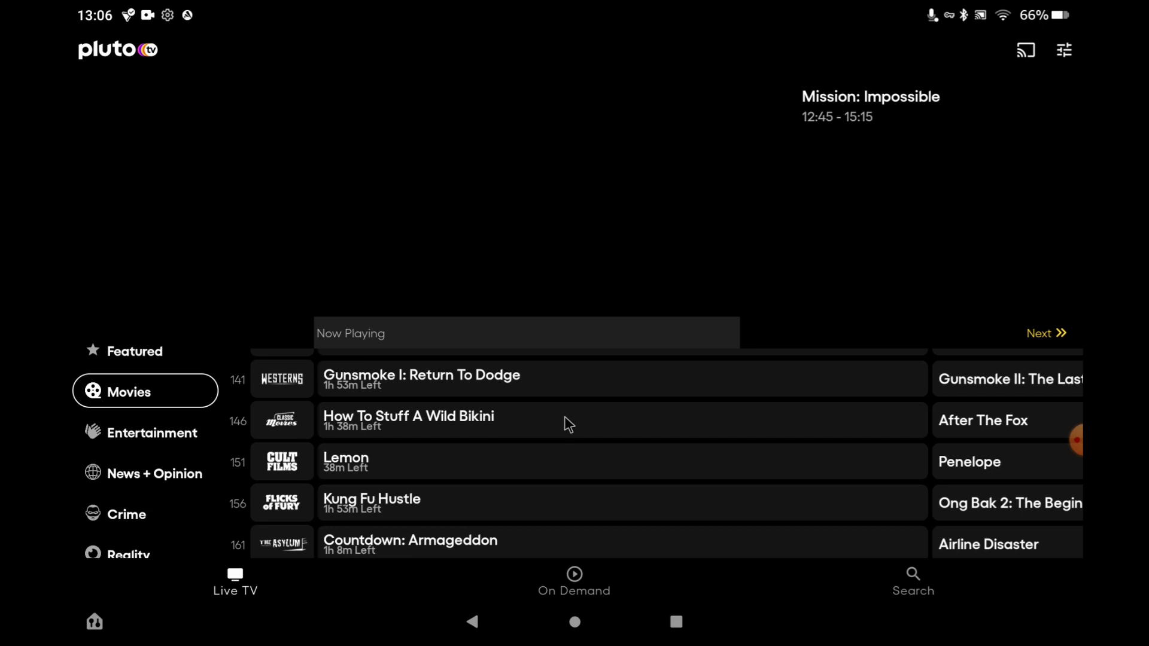
scroll(565, 416, "down", 1)
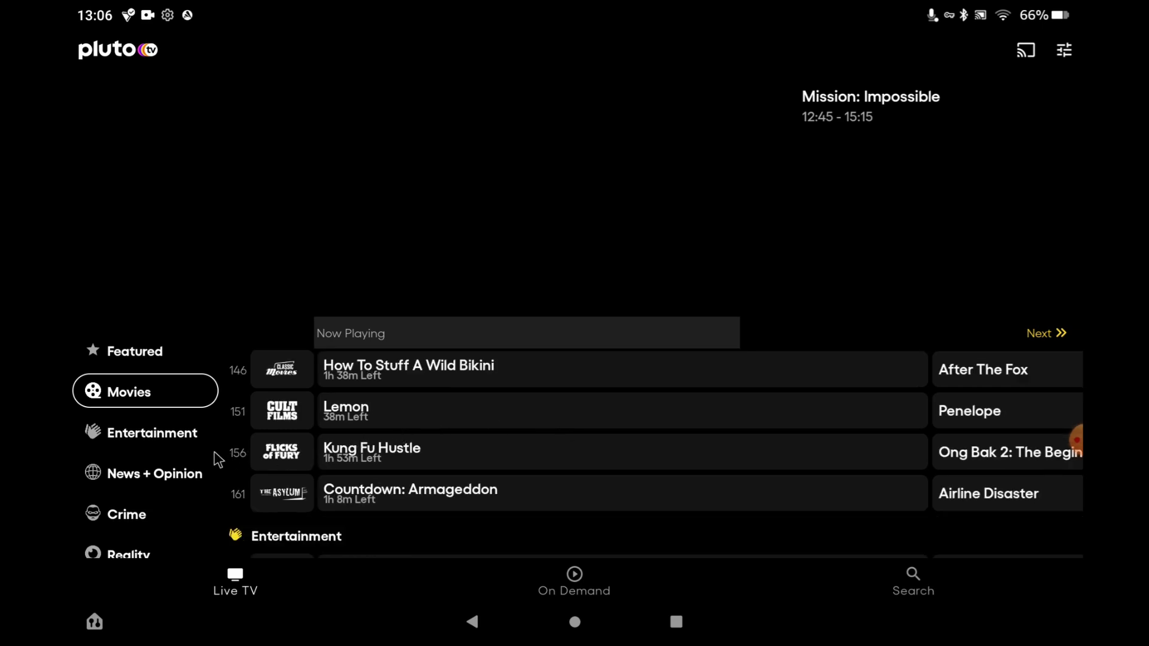
Browse the Entertainment channels down toward the Comedy category
left_click(169, 443)
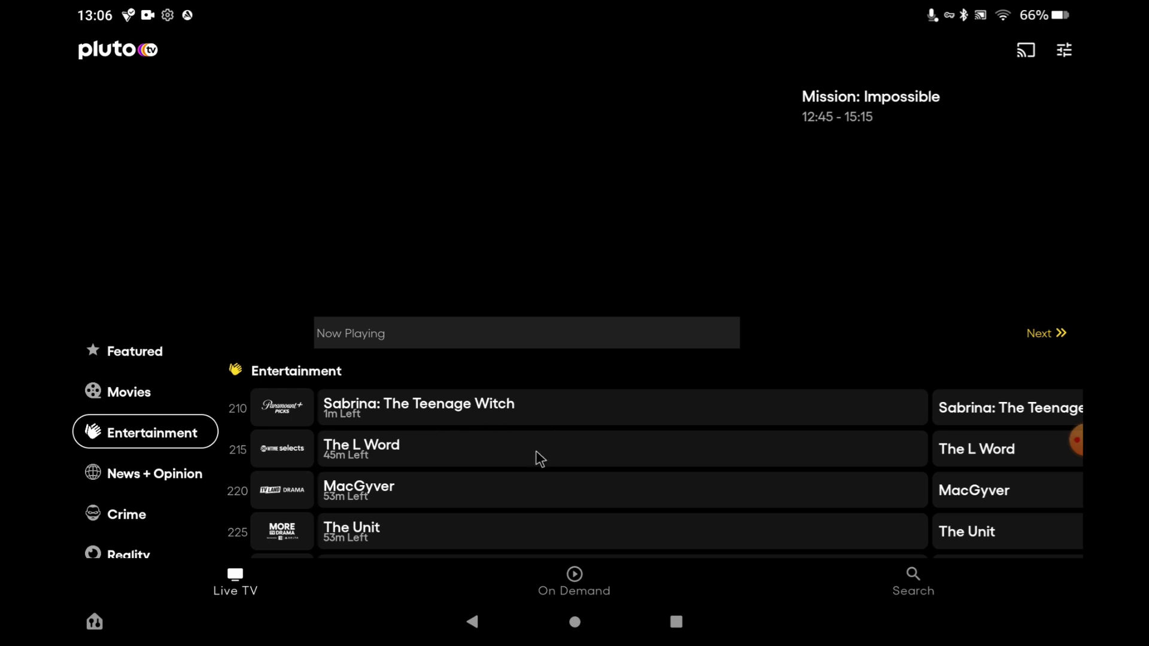
scroll(536, 454, "down", 1)
scroll(536, 453, "down", 2)
scroll(536, 453, "down", 1)
scroll(536, 453, "down", 2)
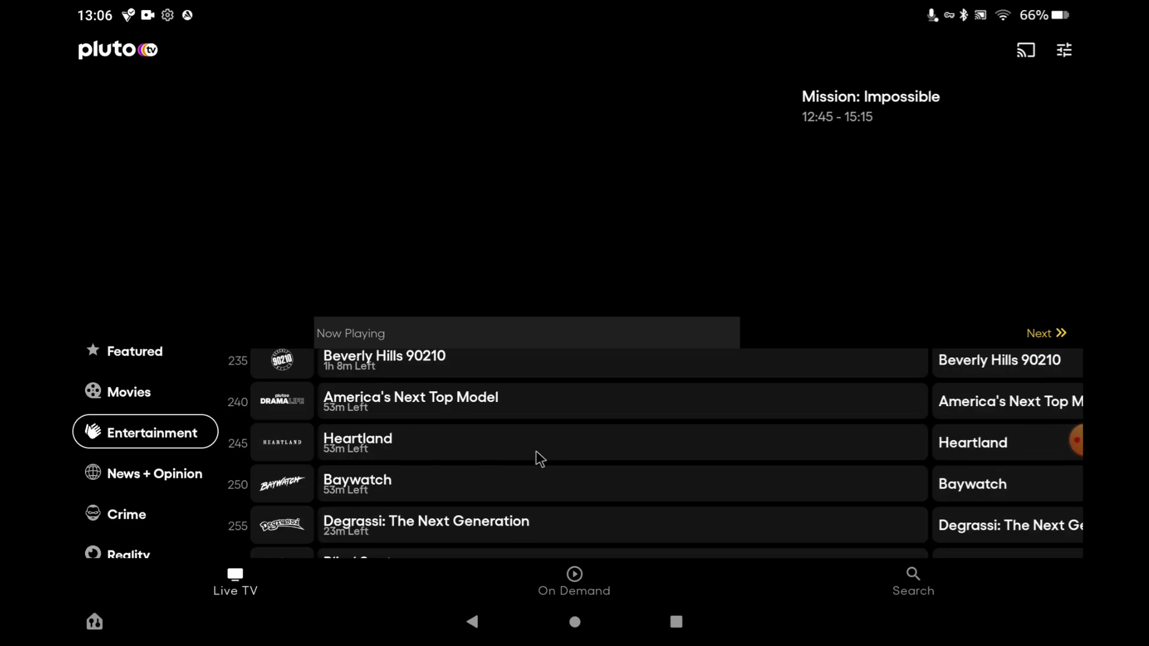
scroll(537, 453, "down", 1)
scroll(536, 455, "down", 2)
scroll(536, 455, "down", 1)
scroll(536, 455, "down", 1)
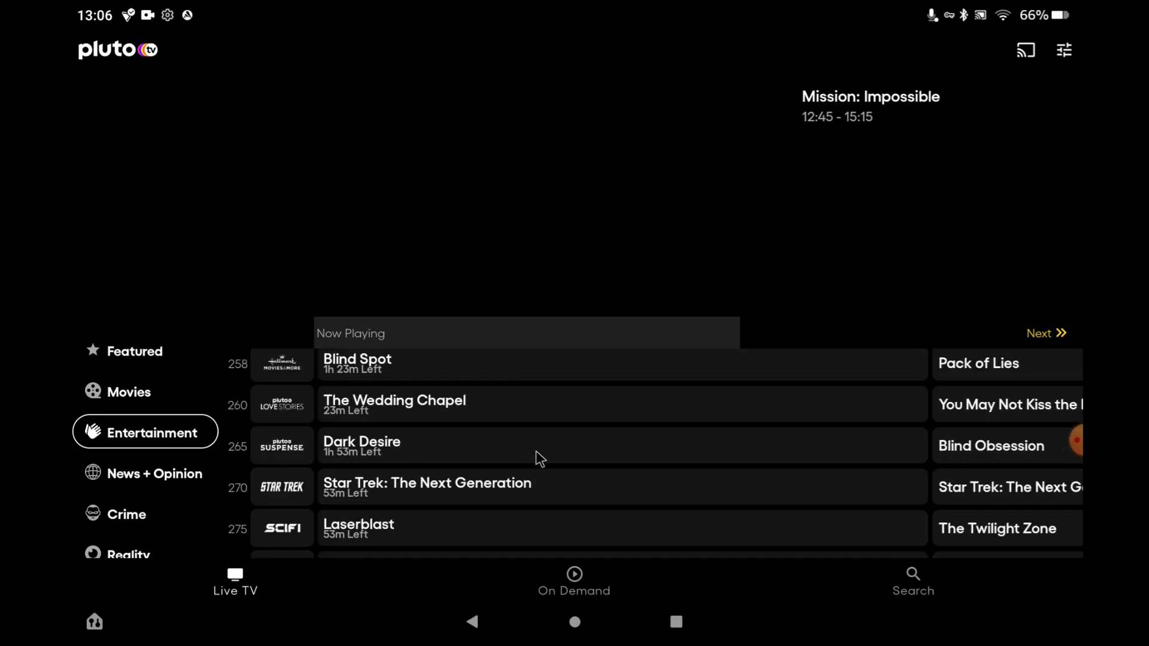
scroll(426, 484, "down", 1)
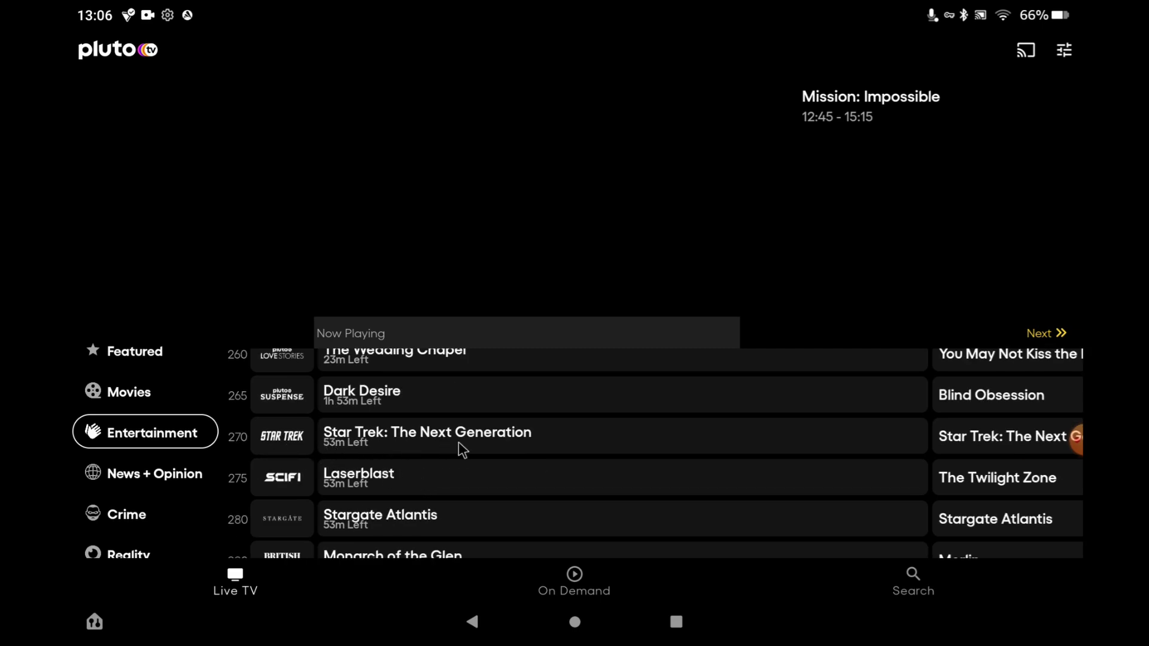
scroll(371, 449, "down", 1)
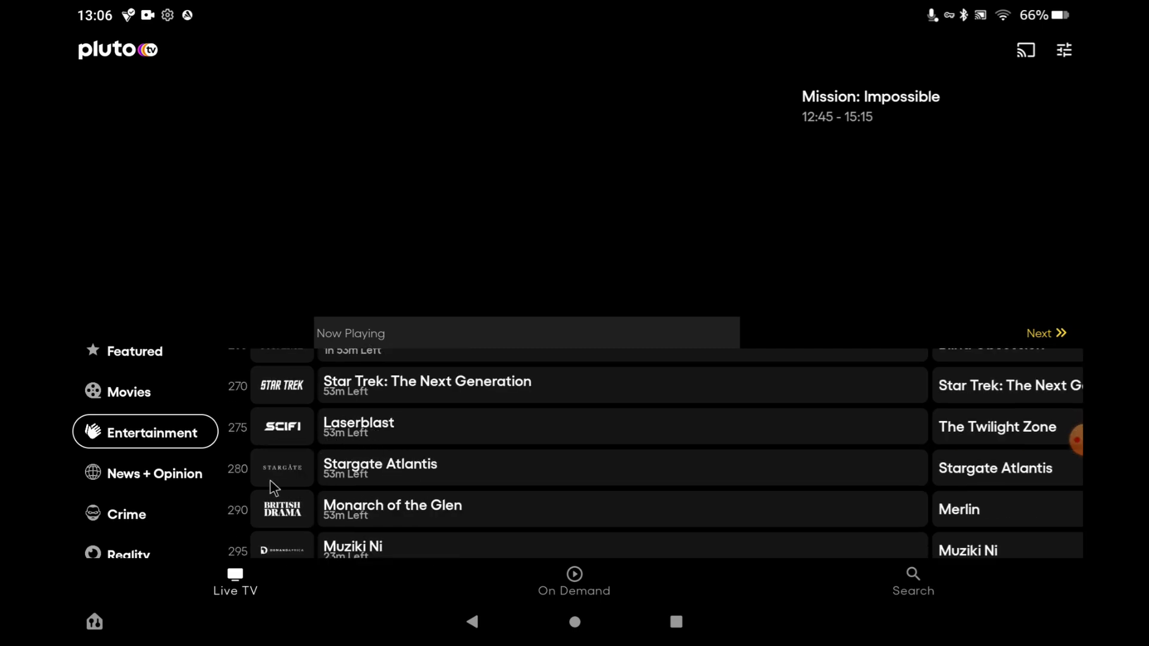
scroll(433, 464, "down", 1)
scroll(432, 464, "down", 1)
scroll(433, 464, "down", 1)
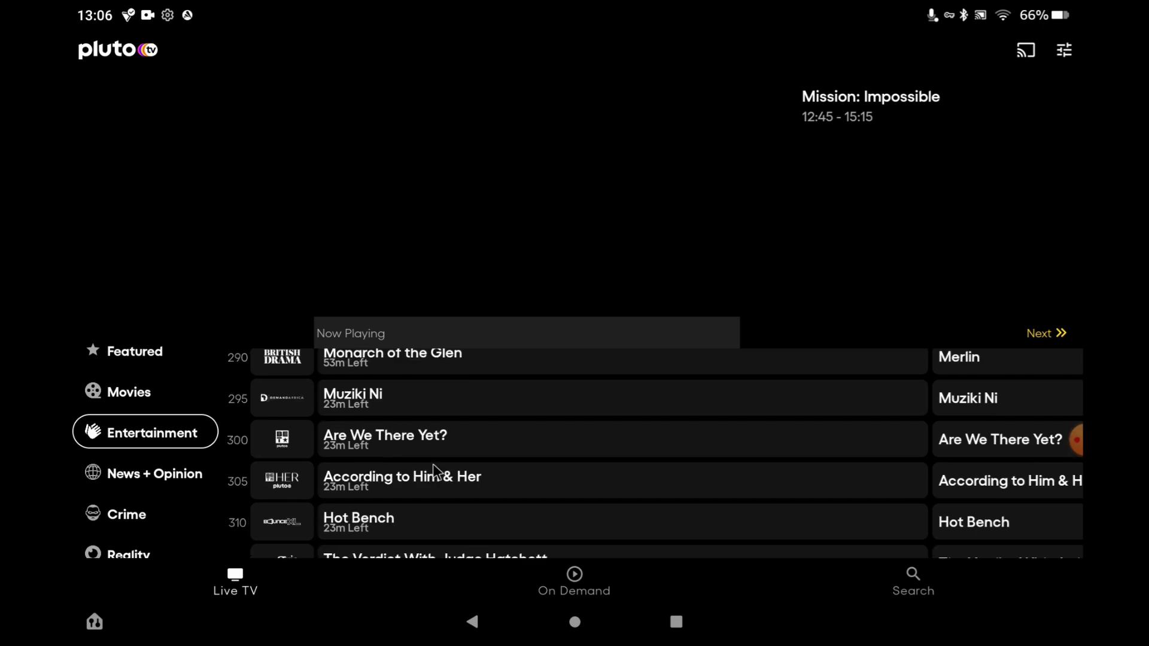
scroll(432, 464, "down", 1)
scroll(433, 464, "down", 1)
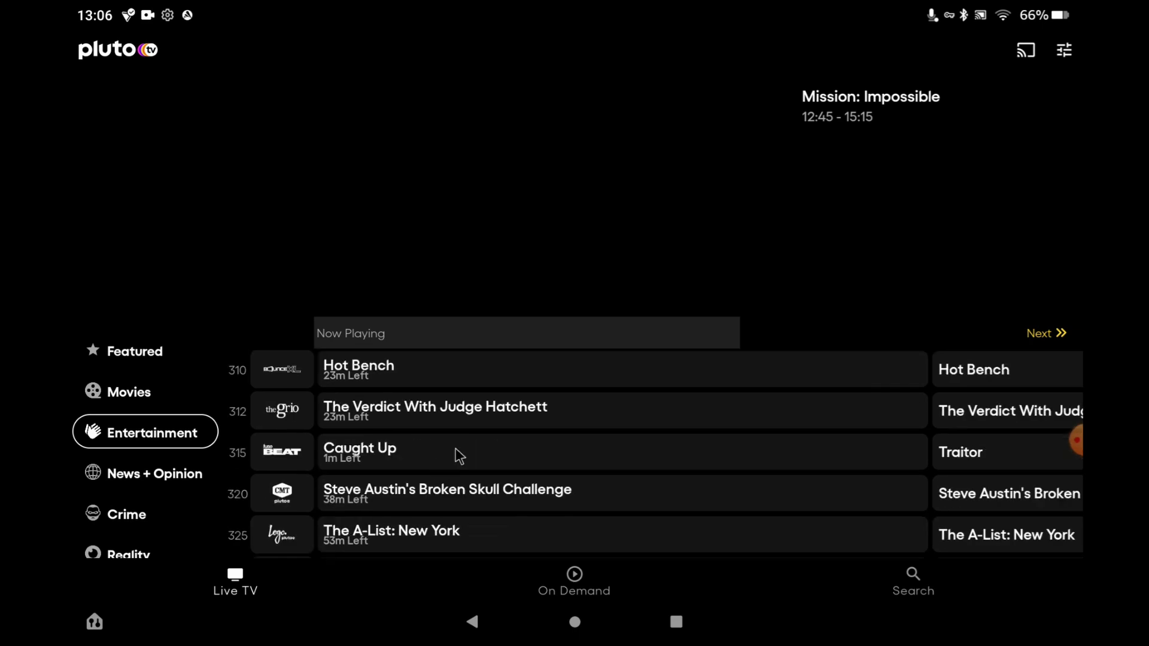
scroll(455, 448, "down", 1)
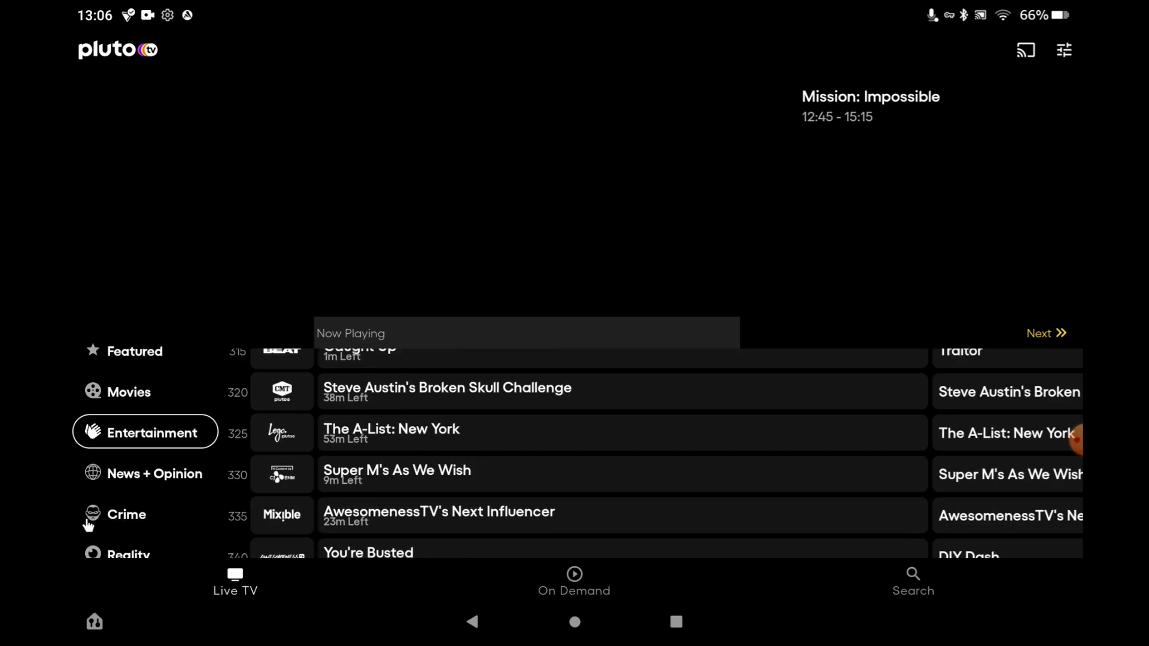
scroll(97, 512, "down", 1)
scroll(149, 518, "down", 2)
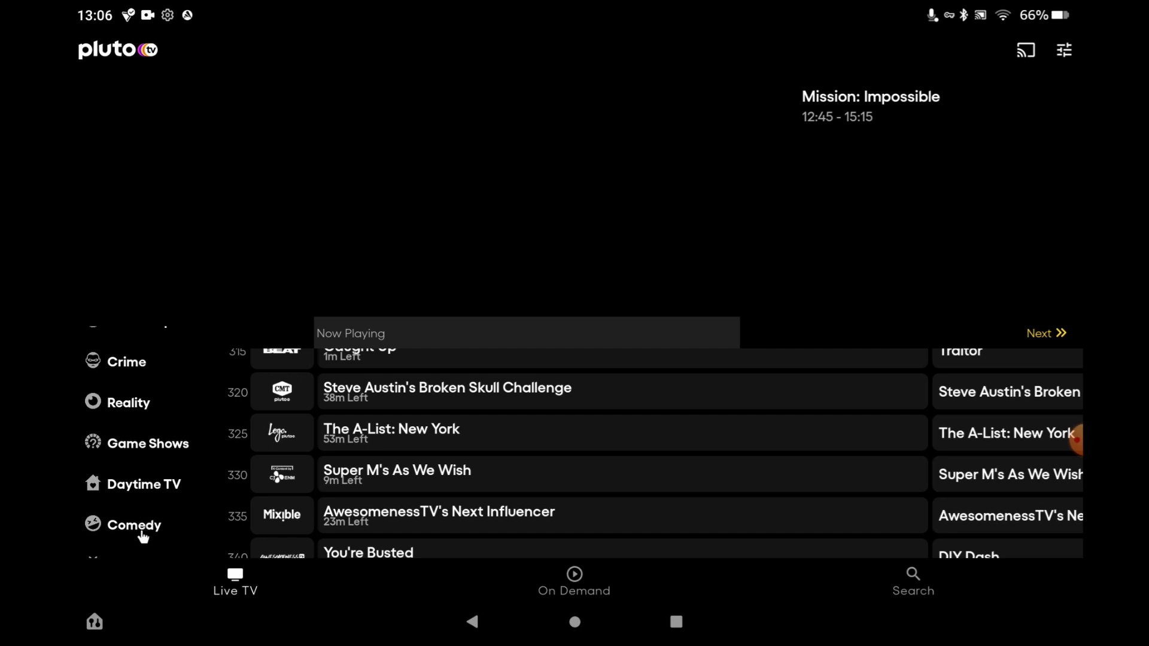
Browse the Comedy channels into Classic TV, then leave for the home screen
left_click(144, 531)
scroll(468, 438, "down", 1)
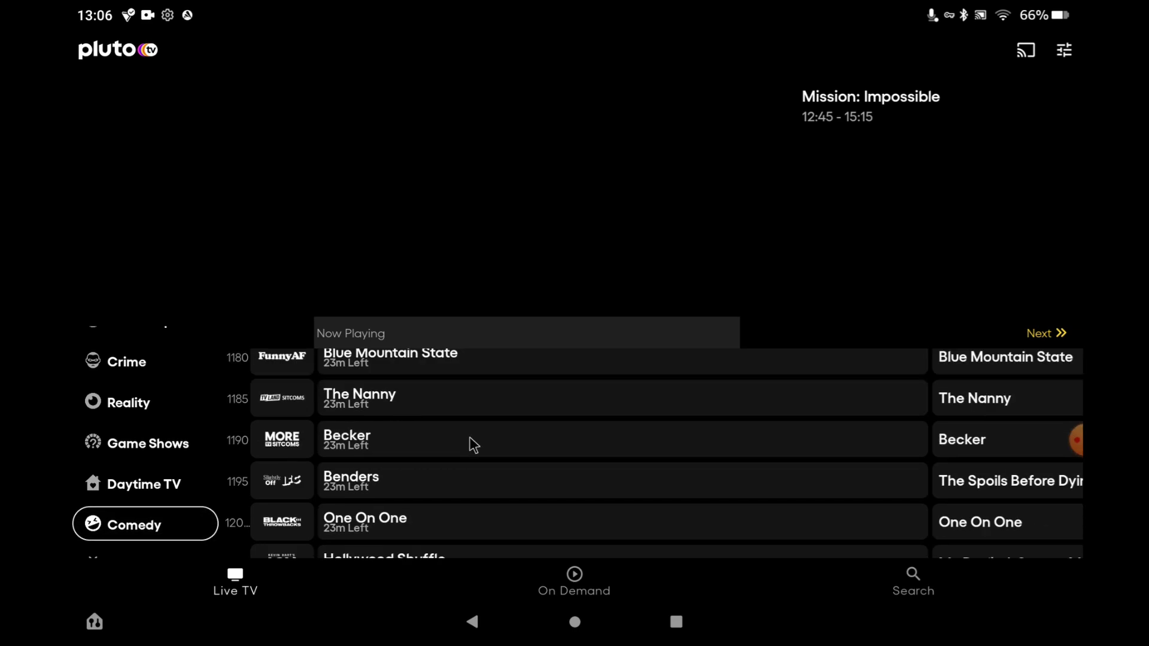
scroll(469, 443, "down", 2)
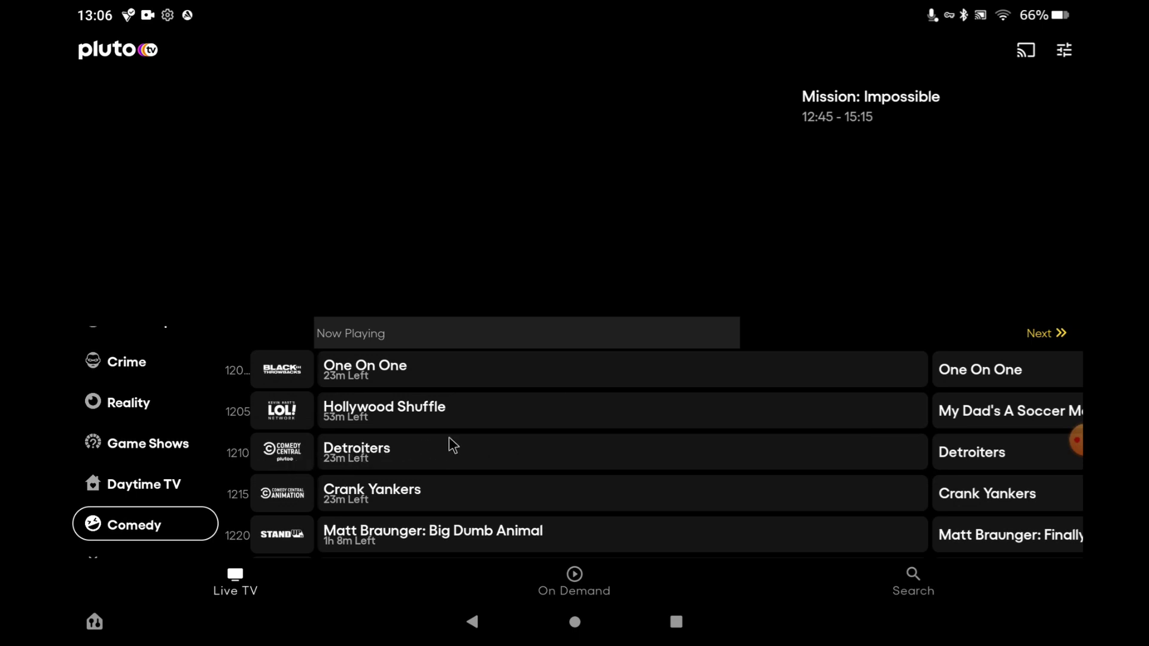
scroll(451, 444, "down", 1)
scroll(452, 445, "down", 1)
scroll(449, 437, "down", 1)
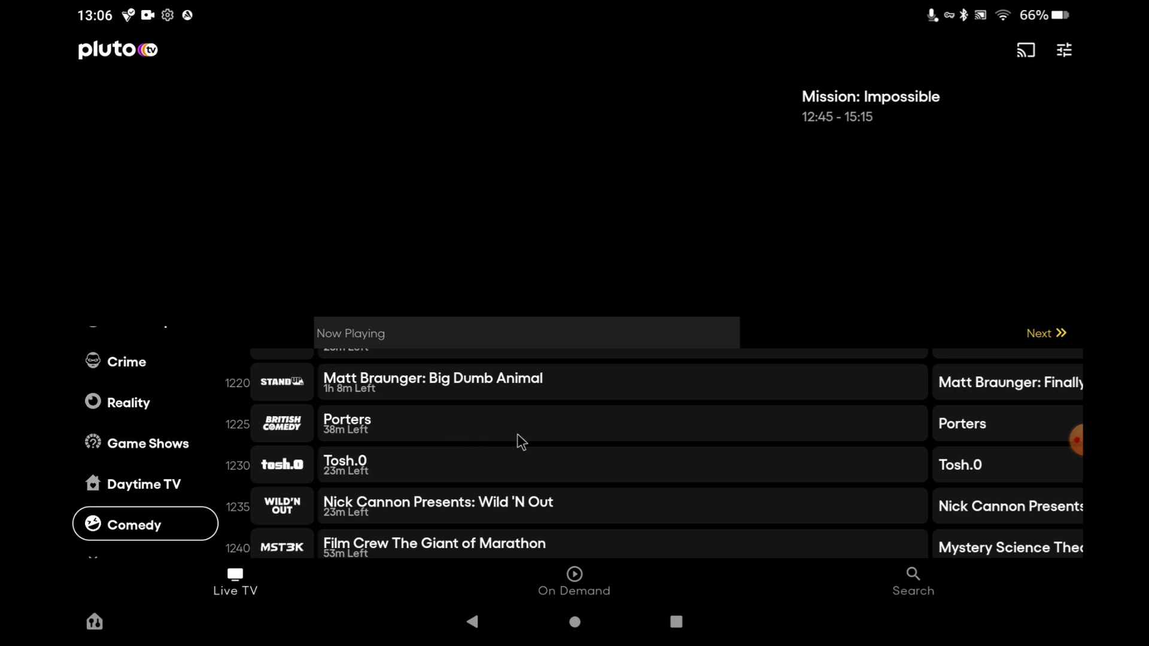
scroll(517, 433, "down", 2)
scroll(517, 434, "down", 1)
scroll(517, 434, "down", 1)
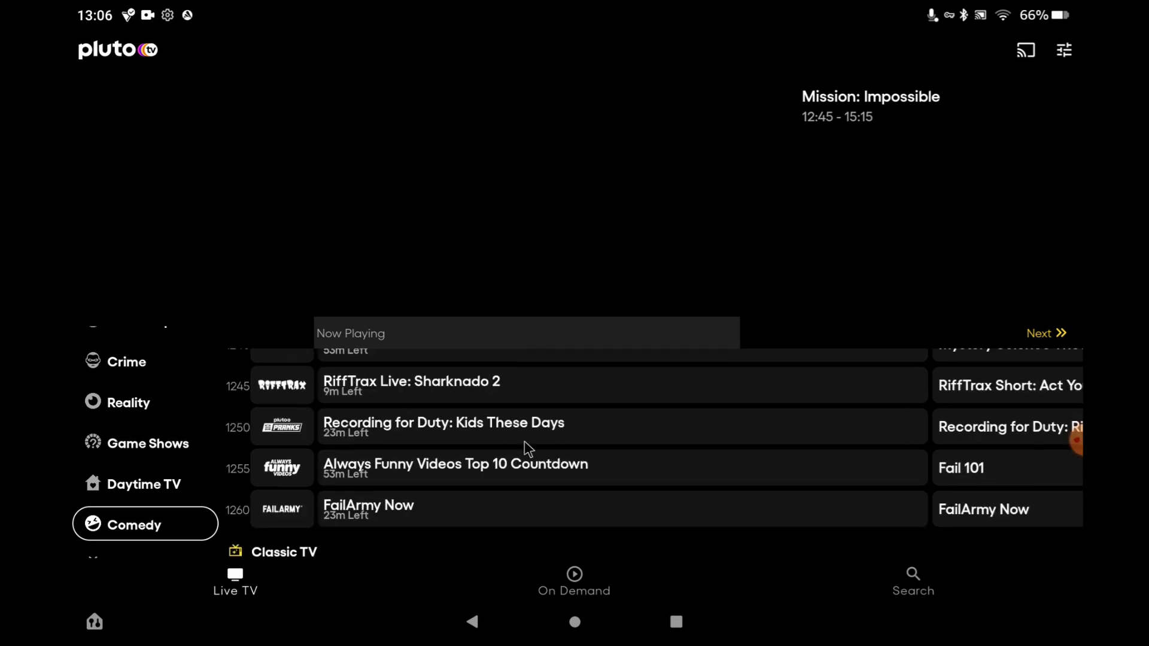
scroll(523, 441, "down", 1)
scroll(519, 444, "down", 1)
scroll(468, 439, "down", 1)
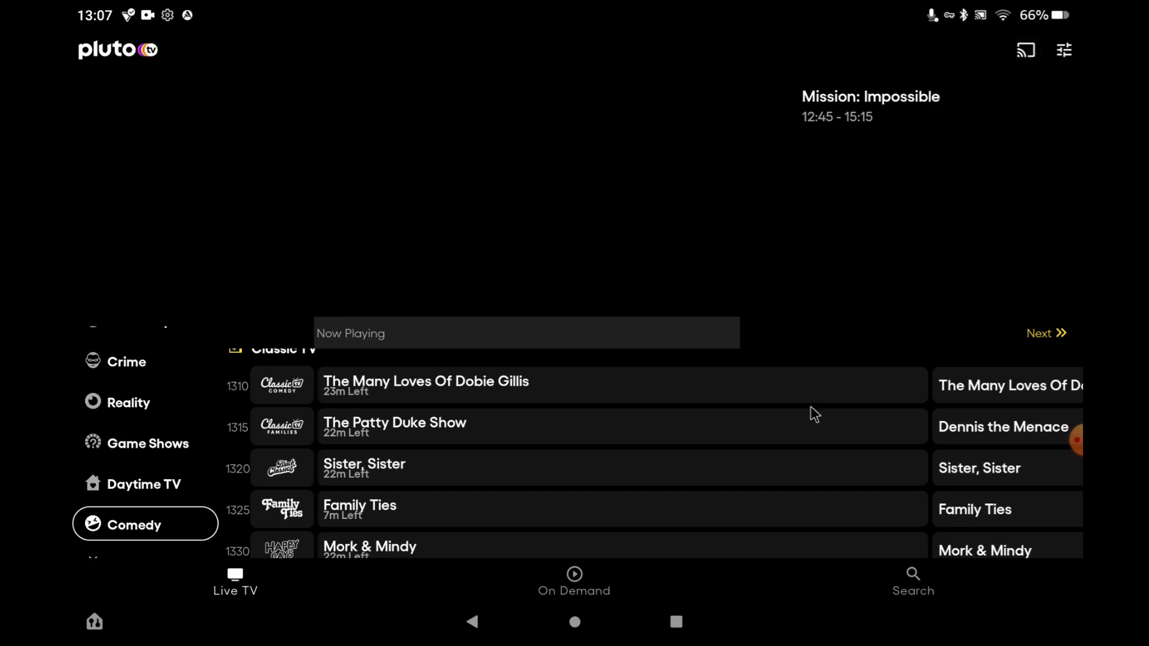
left_click(572, 622)
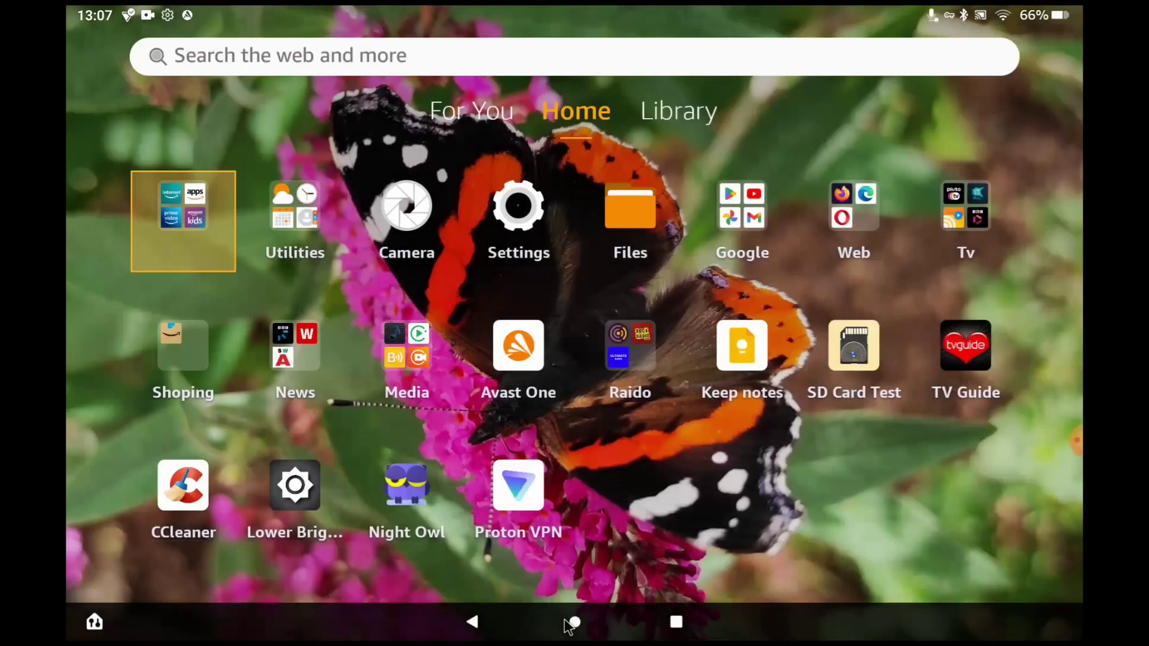